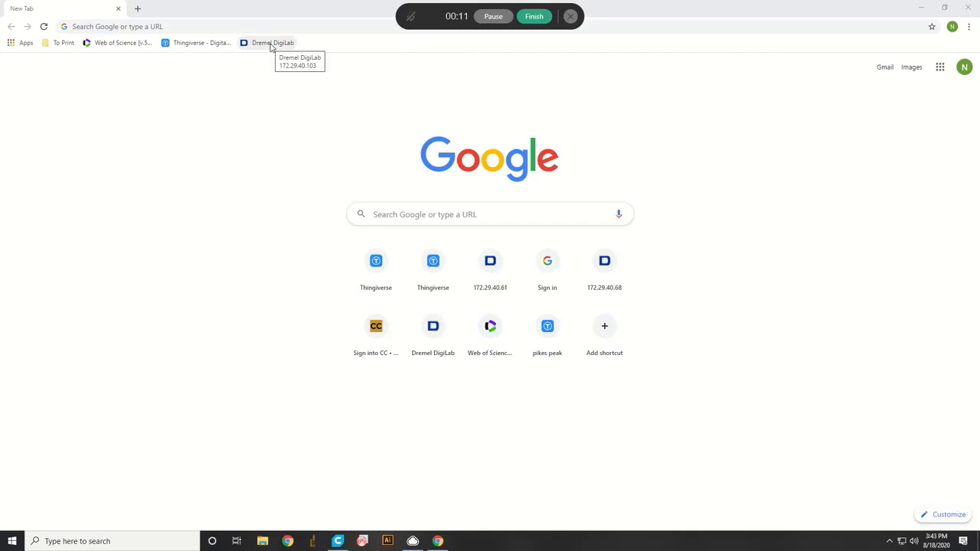
- Open the Dremel DigiLab laser cutter page and capture the bed with its material, without selecting an engrave and cut area
left_click(270, 44)
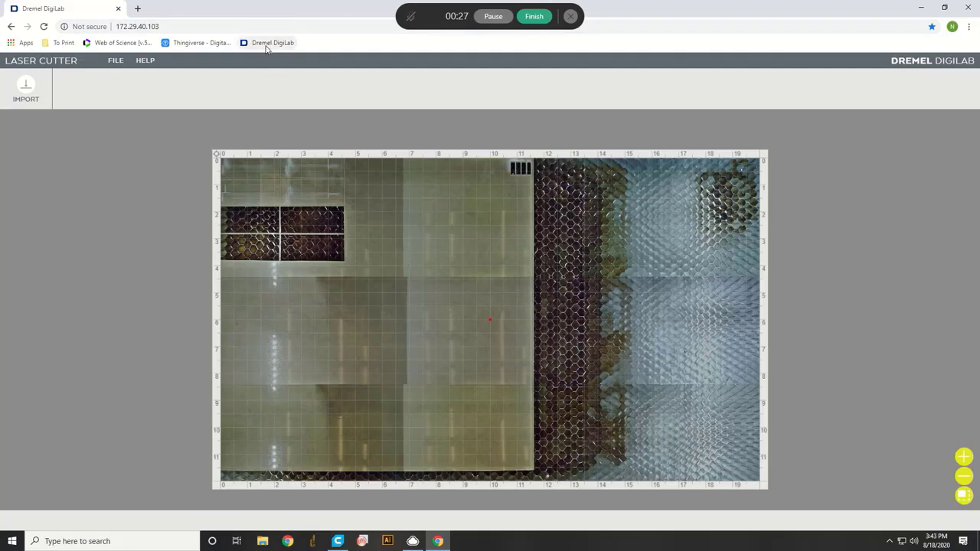
left_click(25, 84)
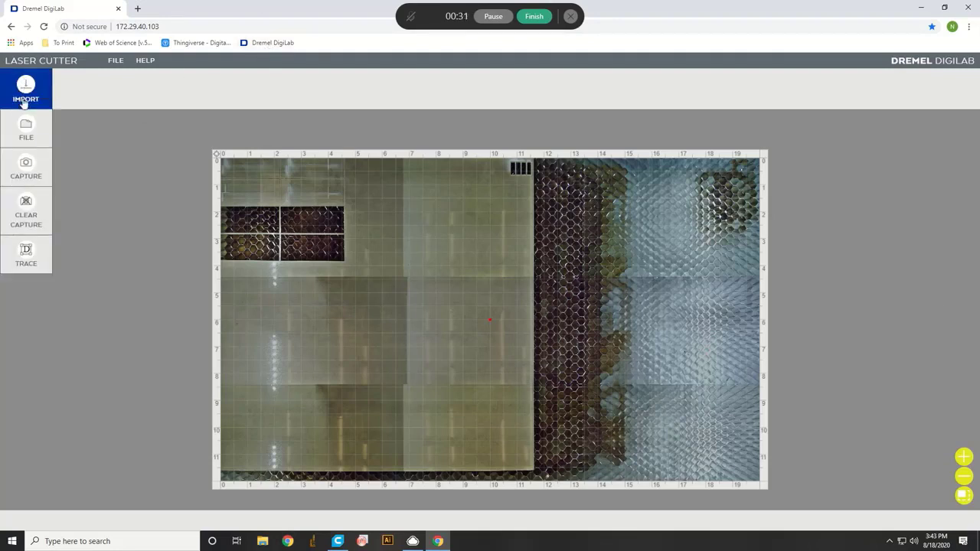
left_click(25, 173)
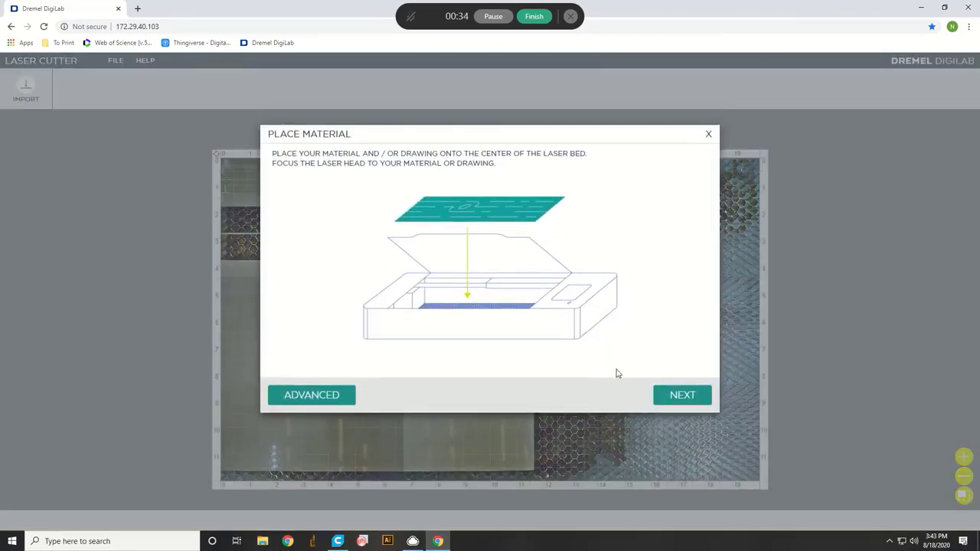
left_click(666, 405)
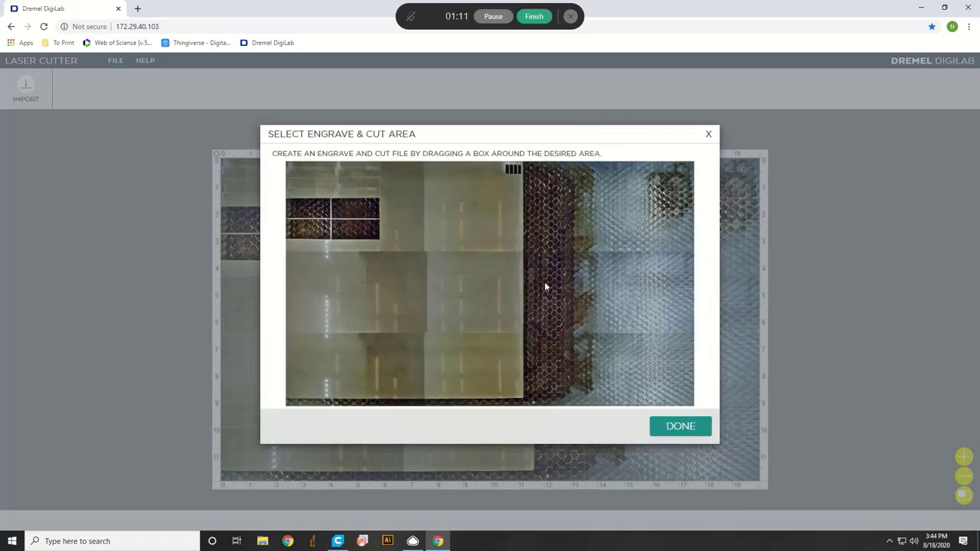
left_click(671, 424)
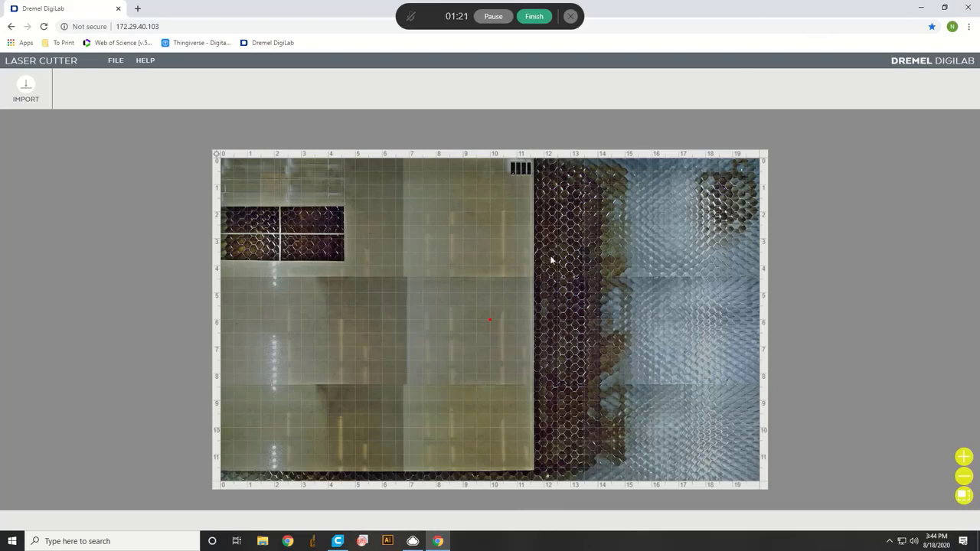
- Open the EC Detection Chip Designs folder in File Explorer beside the laser bed view and find the chipChannels and chipOutline files
left_click(263, 542)
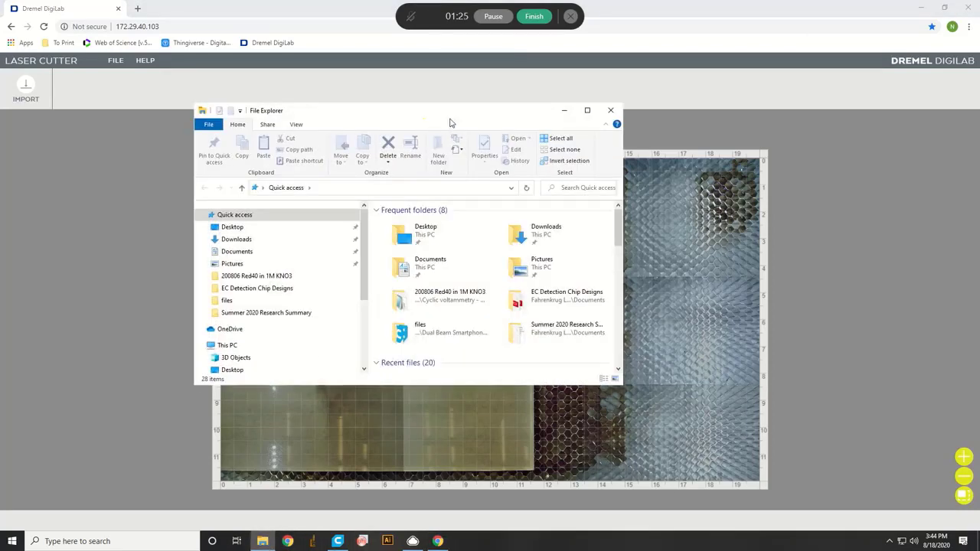
left_click_drag(464, 116, 758, 98)
scroll(608, 282, "down", 2)
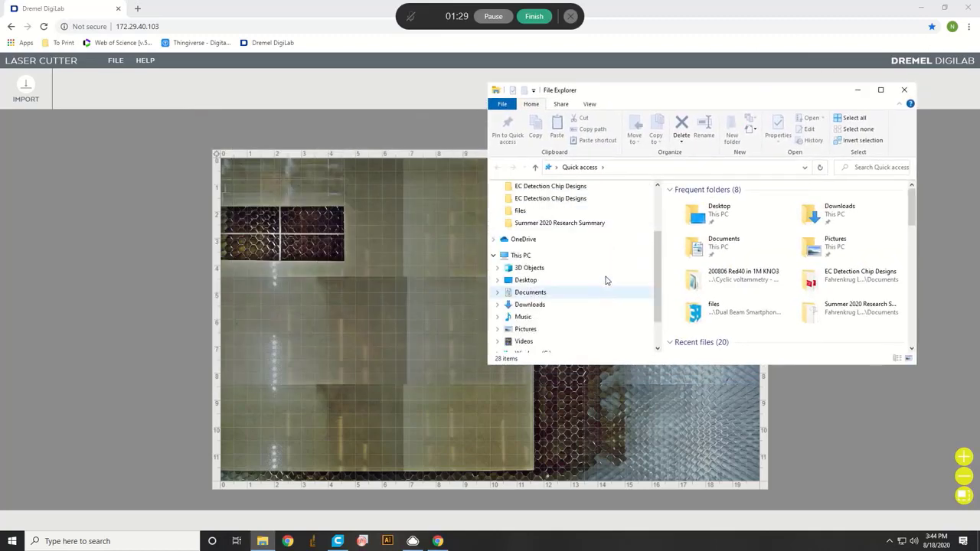
scroll(606, 280, "up", 1)
left_click(538, 223)
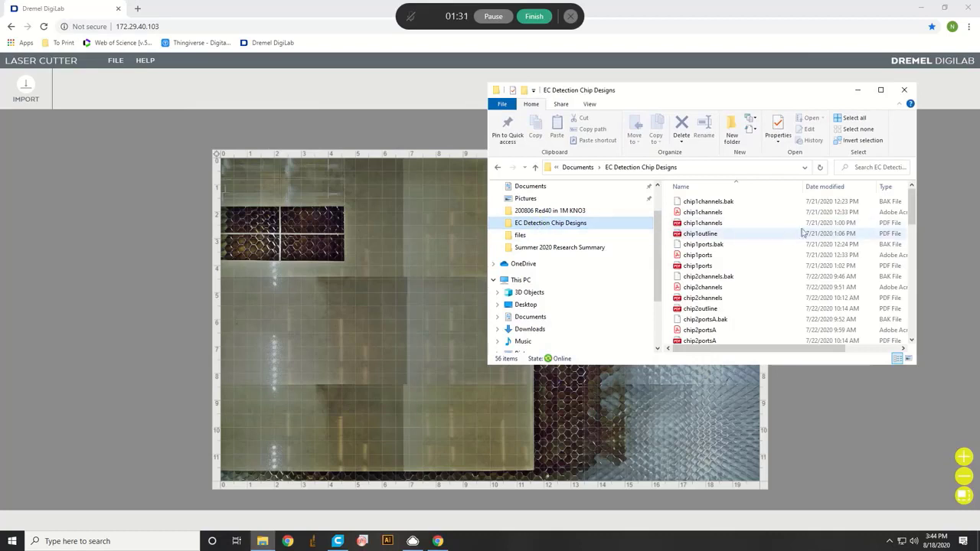
scroll(789, 234, "down", 5)
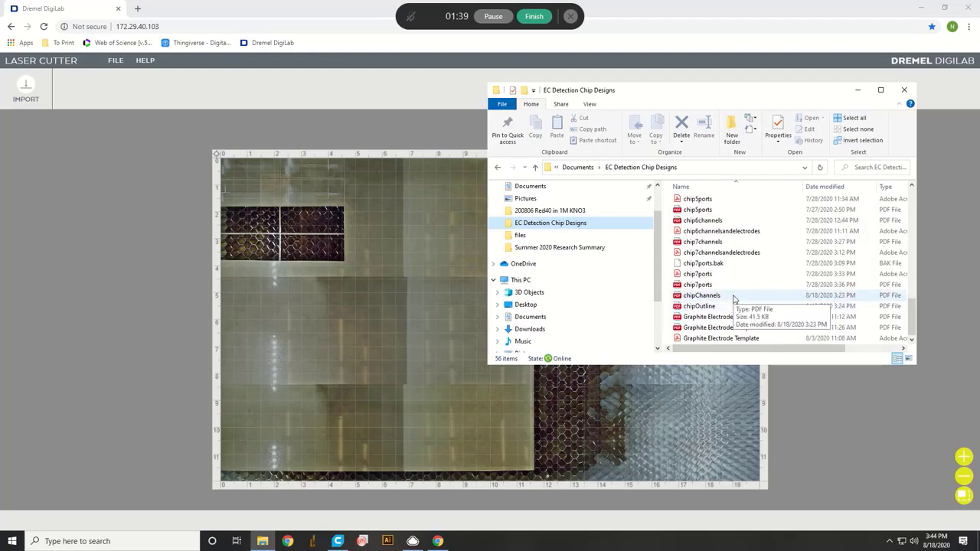
left_click_drag(734, 299, 403, 273)
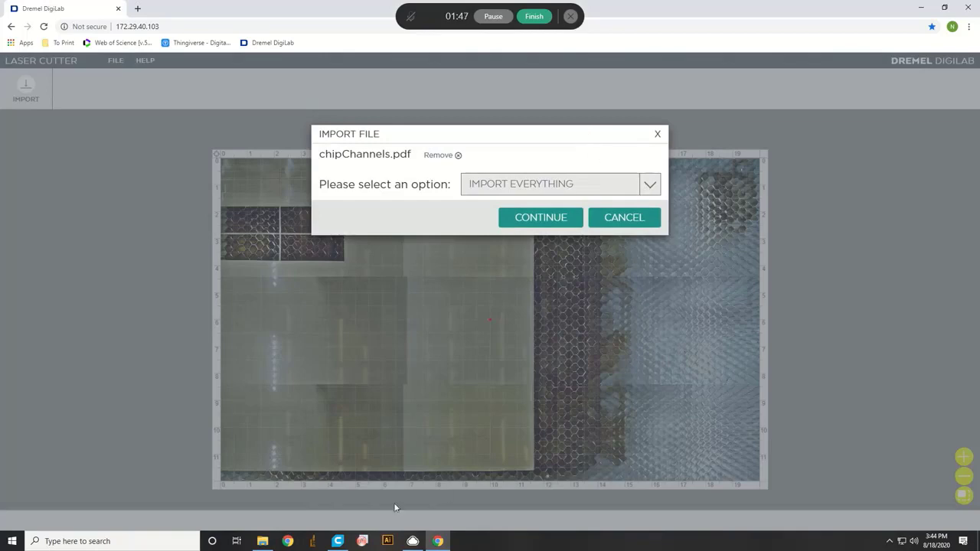
left_click(657, 134)
left_click(275, 541)
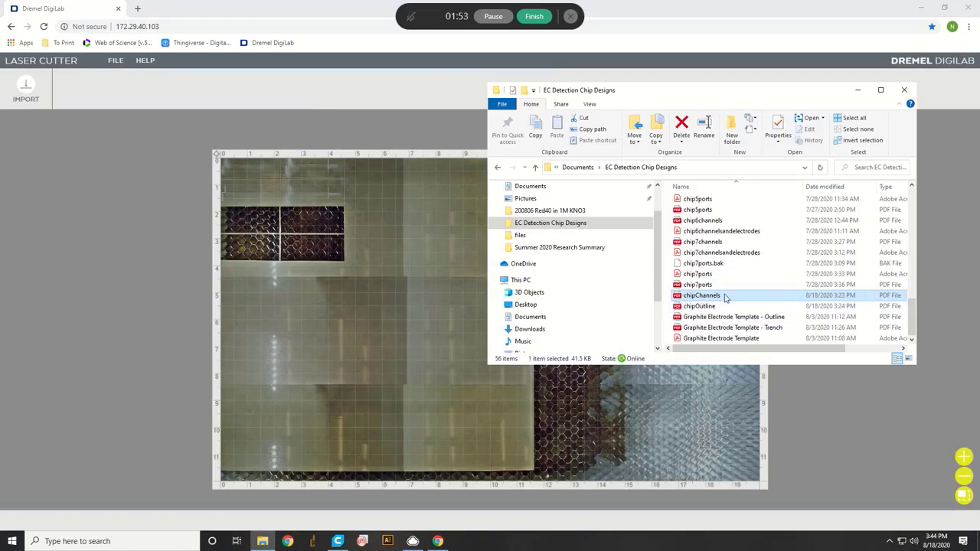
- Import chipChannels.pdf onto the laser bed as engrave only and dismiss the workspace naming hint
left_click_drag(724, 298, 434, 284)
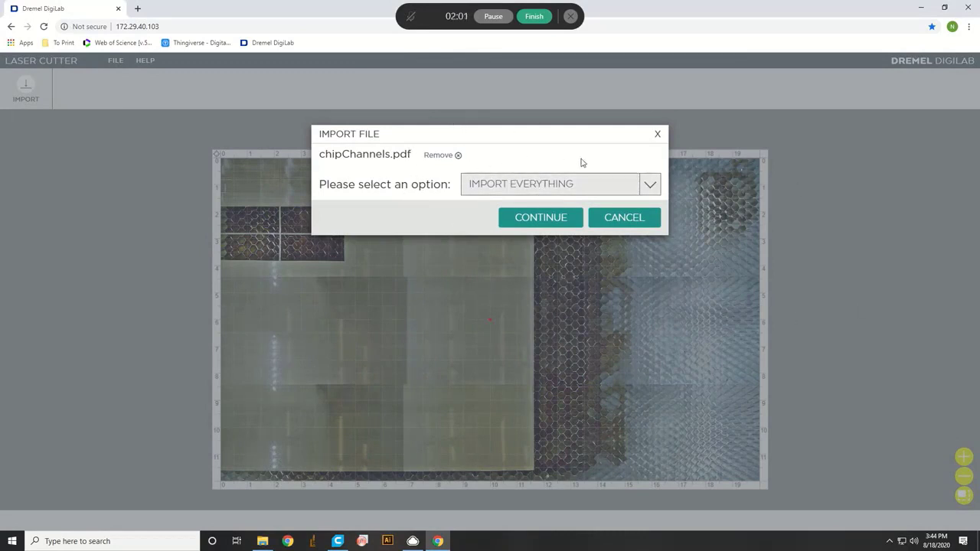
left_click(651, 183)
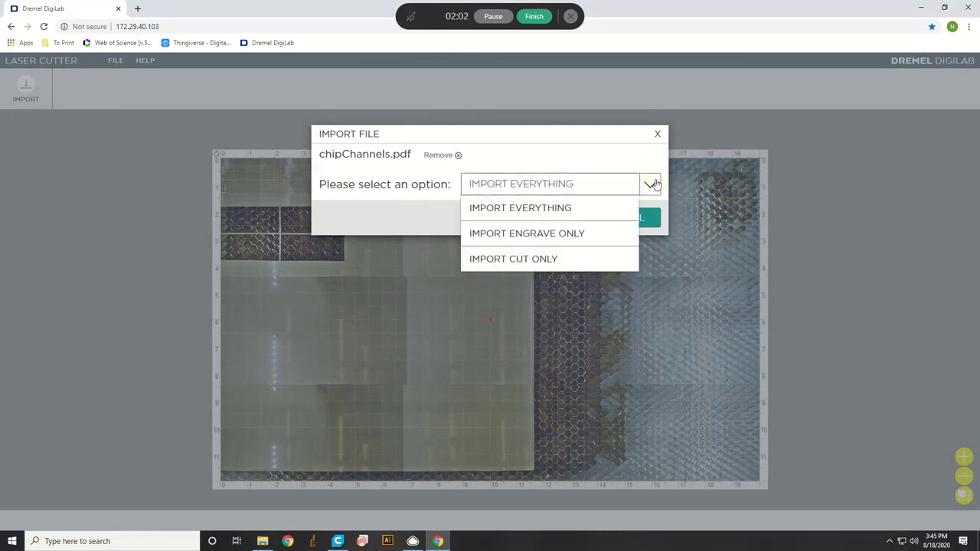
left_click(616, 234)
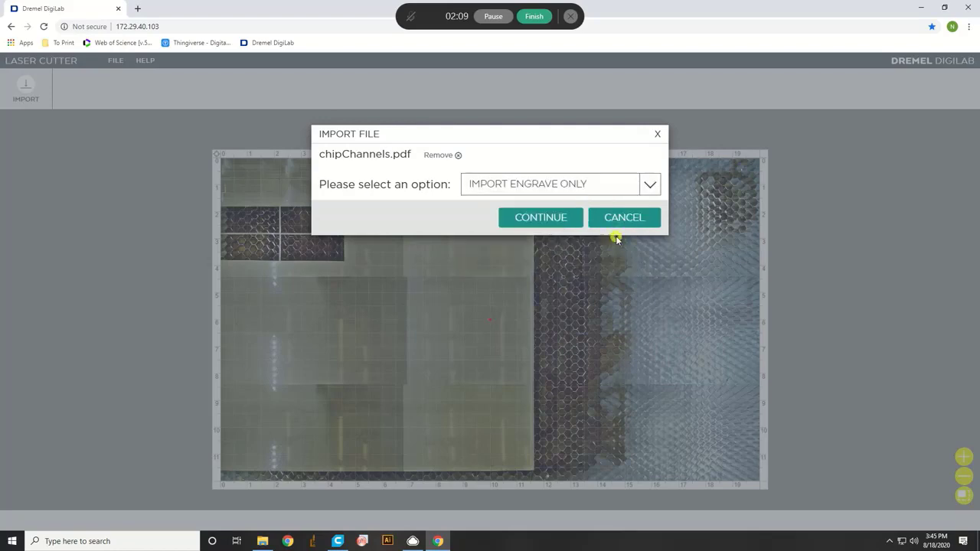
left_click(504, 222)
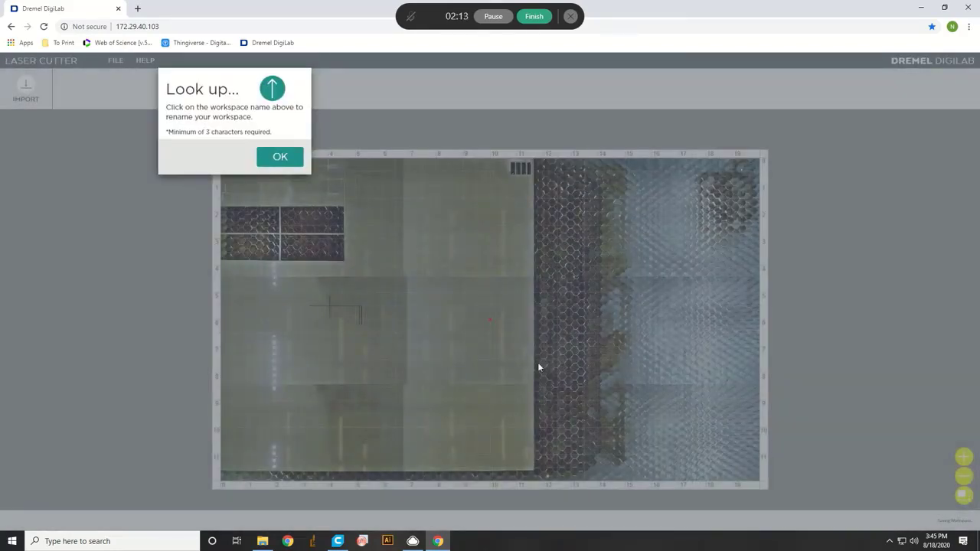
left_click(279, 157)
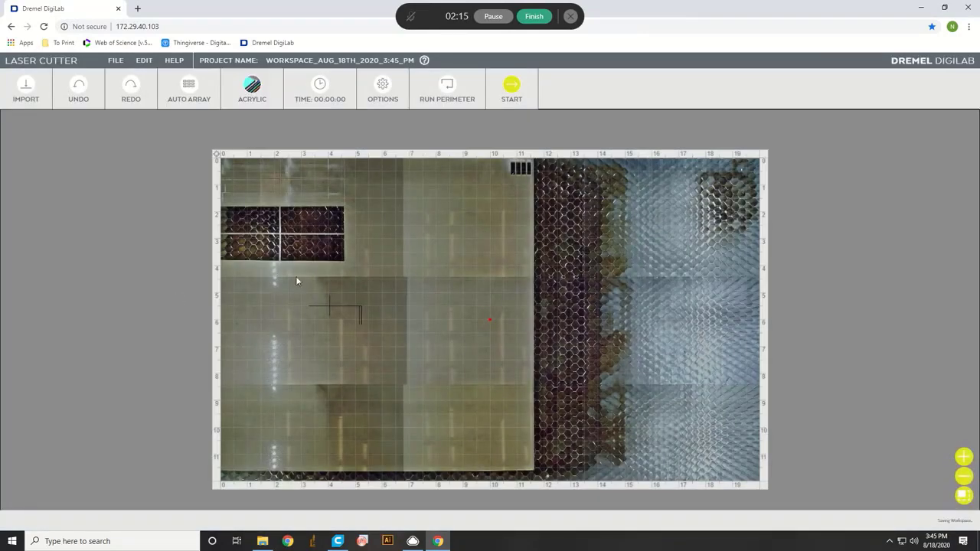
- Try moving the chip channels design to about X 7.54 in, Y 3.39 in, and undo the move
left_click_drag(280, 280, 459, 334)
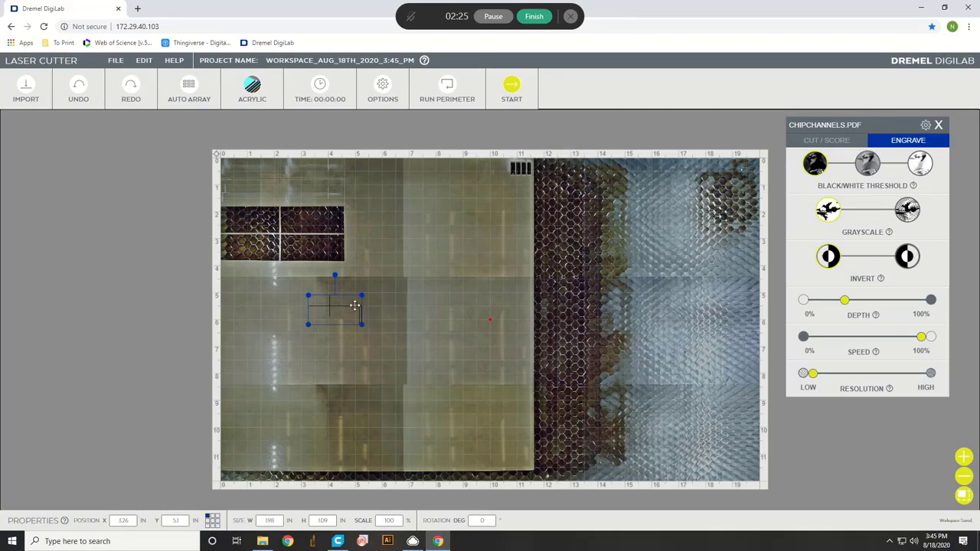
left_click_drag(357, 299, 472, 251)
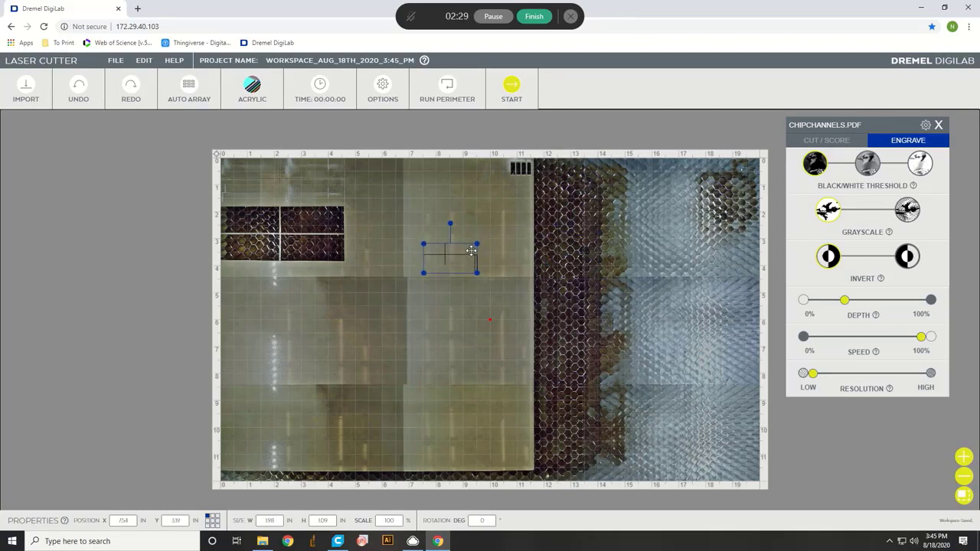
key("ctrl+z")
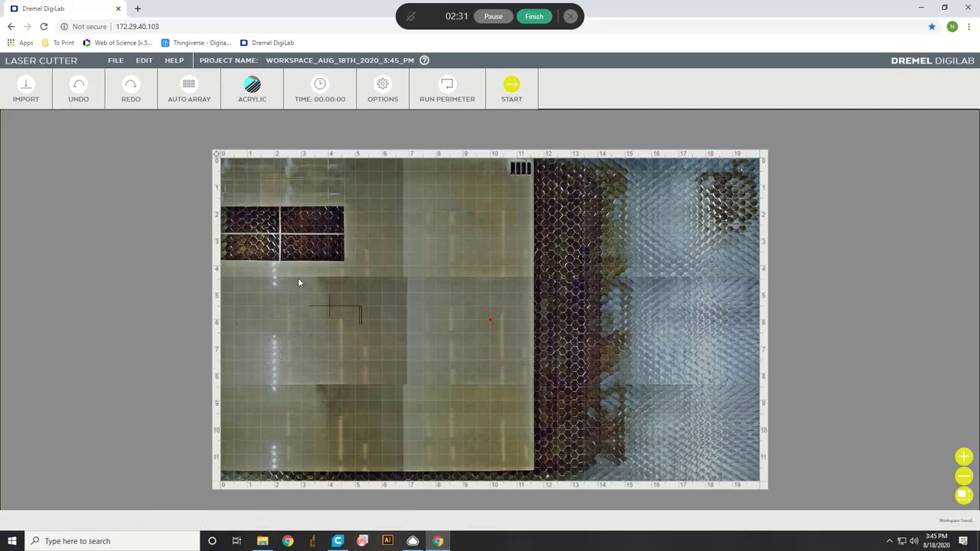
- Set the chip channels engraving to high resolution, about 56% depth and 50% speed
left_click_drag(284, 282, 418, 335)
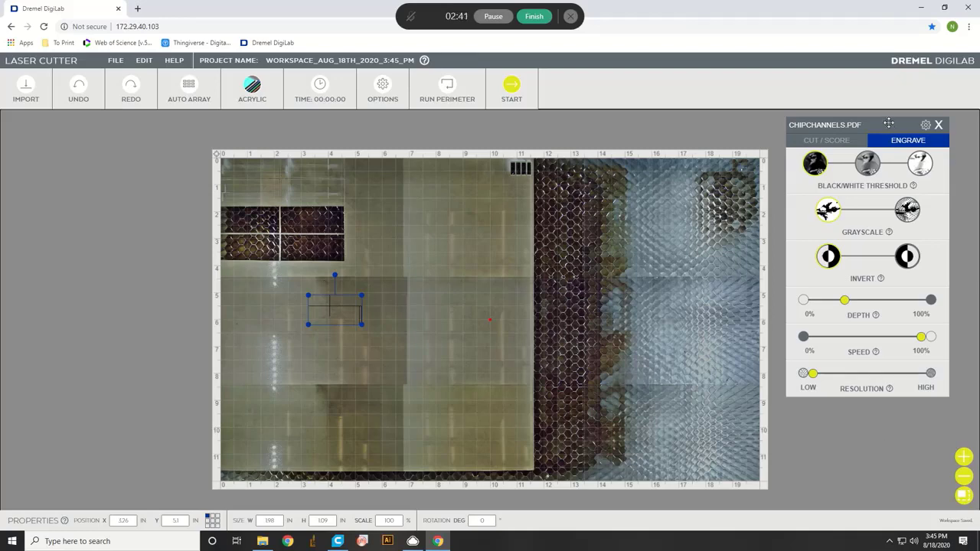
left_click_drag(881, 125, 548, 170)
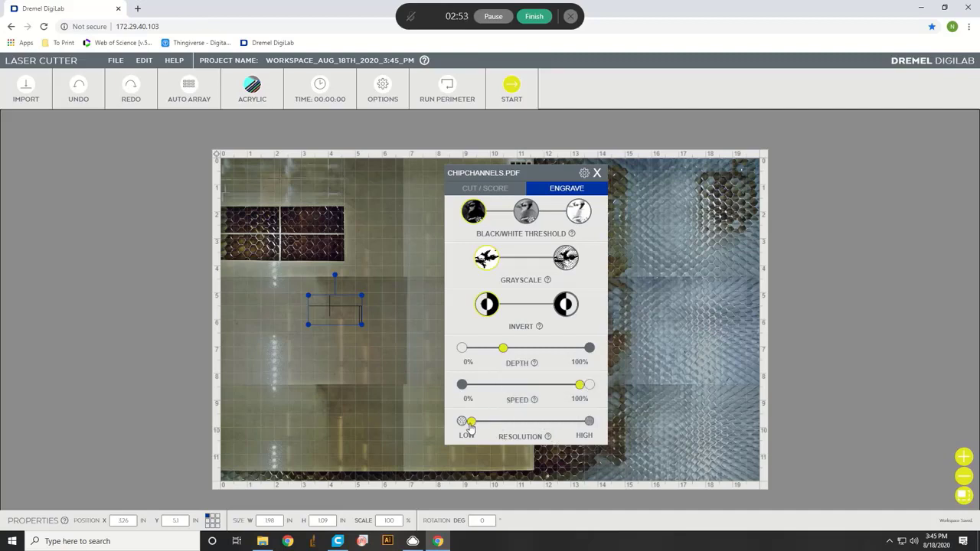
left_click_drag(476, 422, 626, 429)
left_click_drag(533, 165, 520, 162)
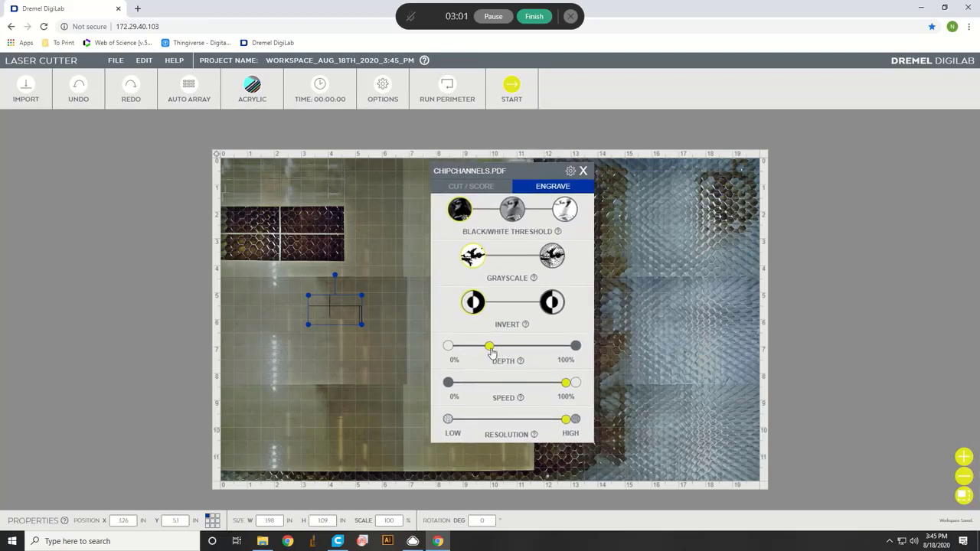
left_click_drag(490, 349, 519, 360)
left_click_drag(566, 385, 512, 400)
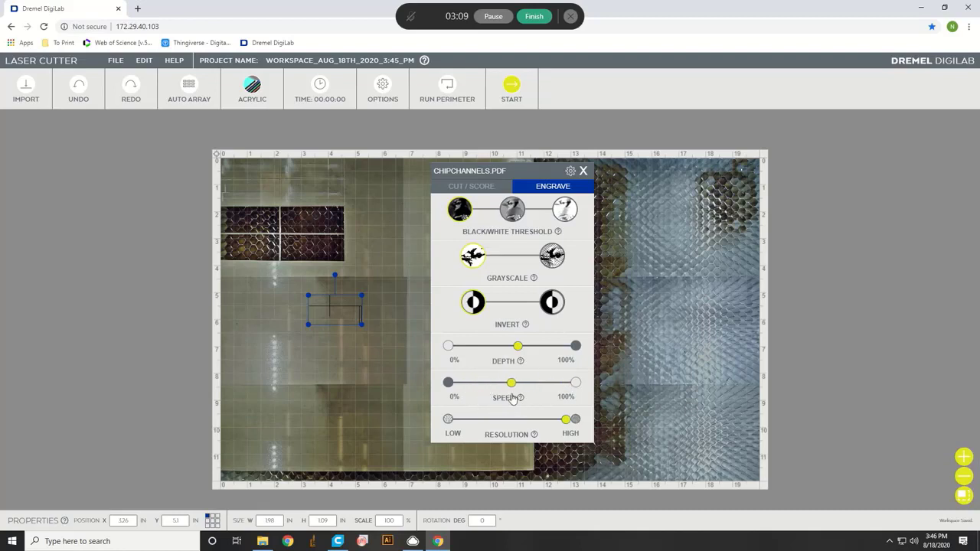
- Show the exact engrave values for the chip channels and set the depth to 50%
left_click(569, 172)
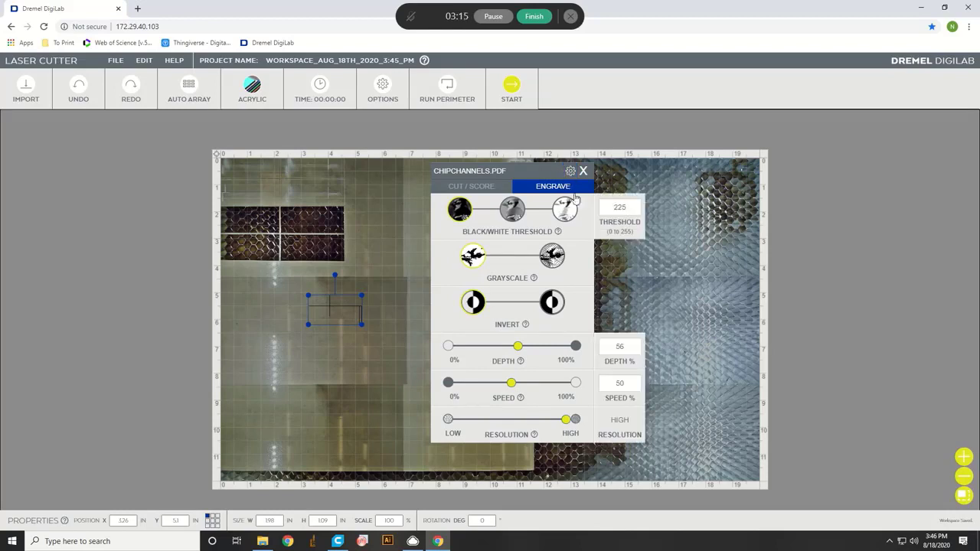
left_click(629, 348)
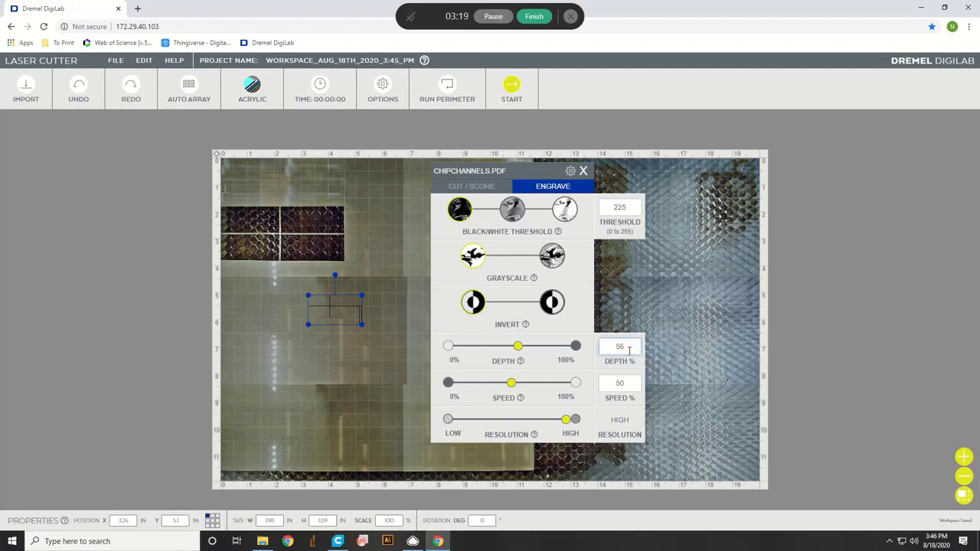
key("BackSpace")
type("0")
left_click(639, 389)
left_click(704, 378)
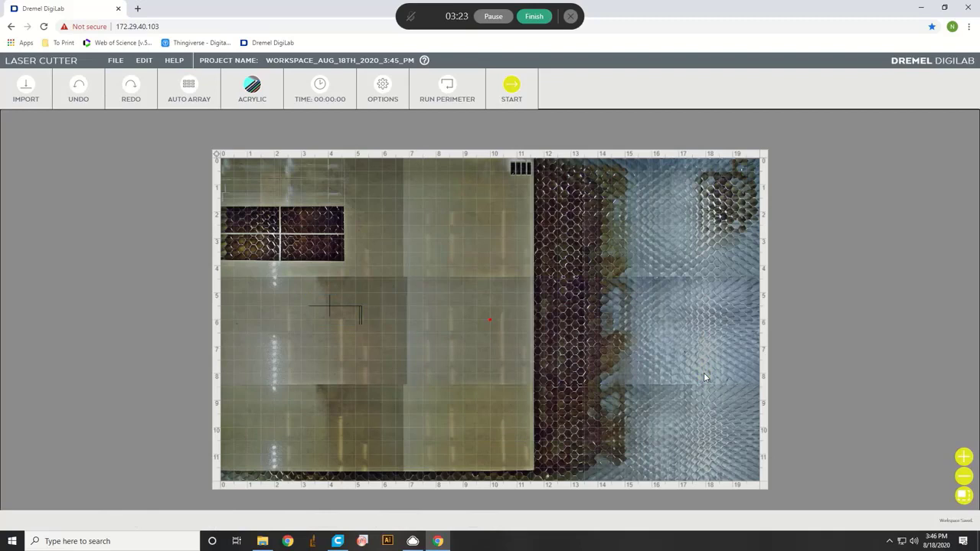
left_click(330, 306)
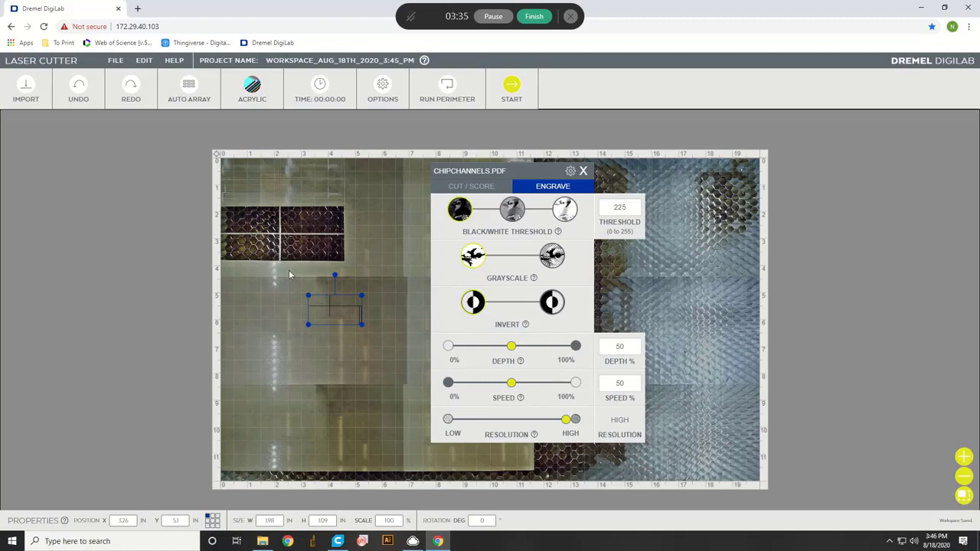
left_click(381, 260)
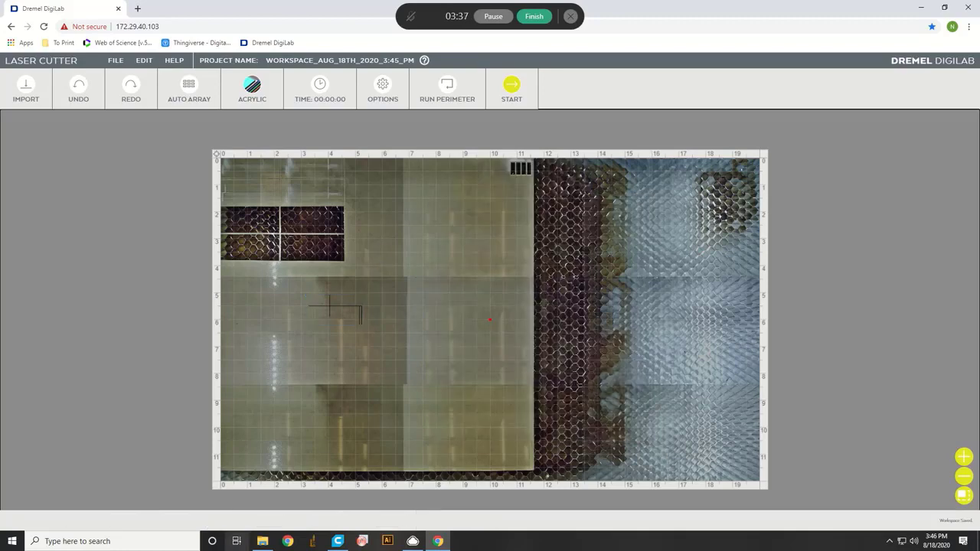
- Import chipOutline.pdf from the chip designs folder onto the laser bed as cut only
left_click(263, 541)
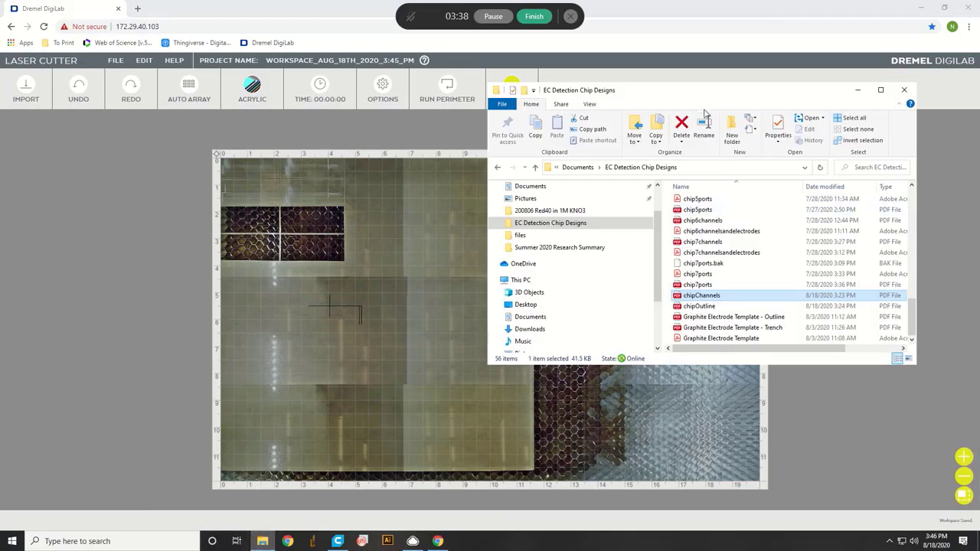
left_click(703, 307)
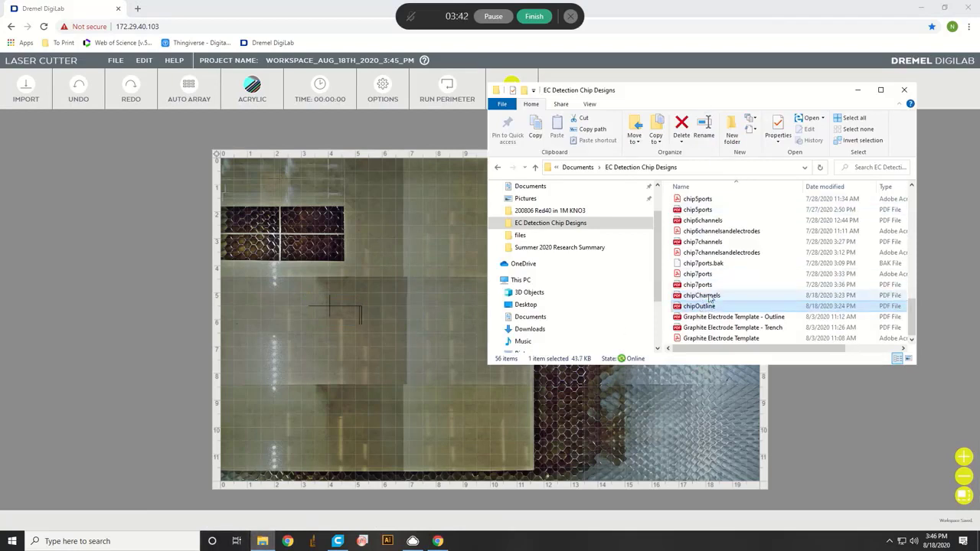
left_click_drag(714, 308, 401, 307)
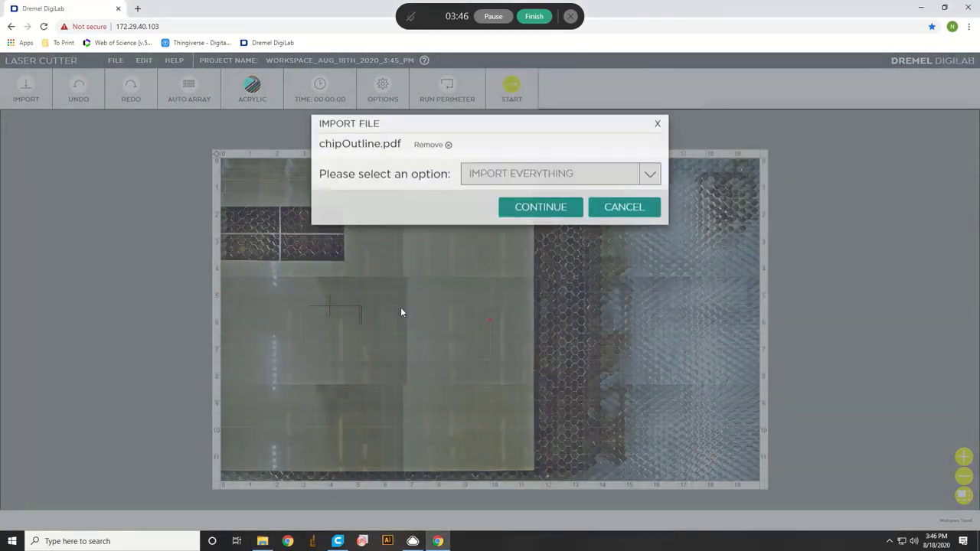
left_click(651, 189)
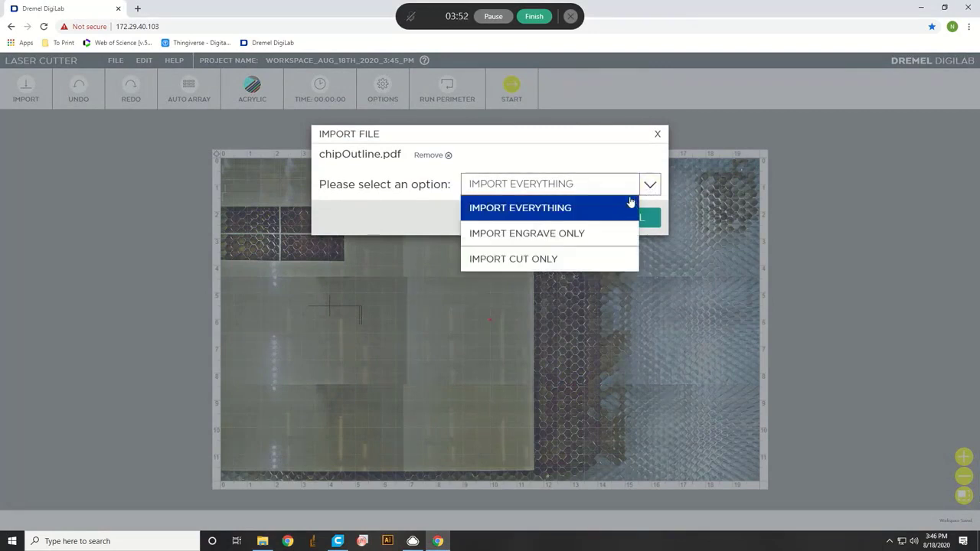
left_click(612, 261)
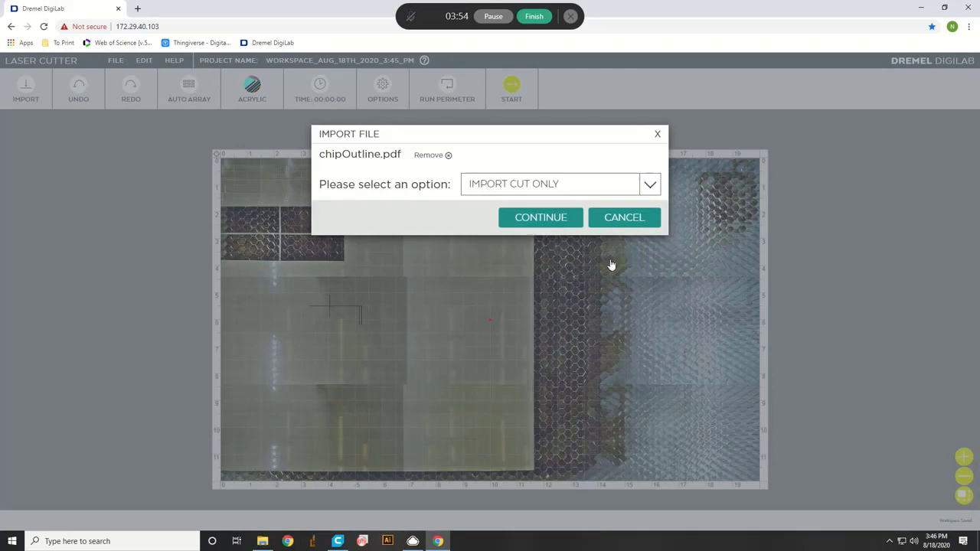
left_click(524, 222)
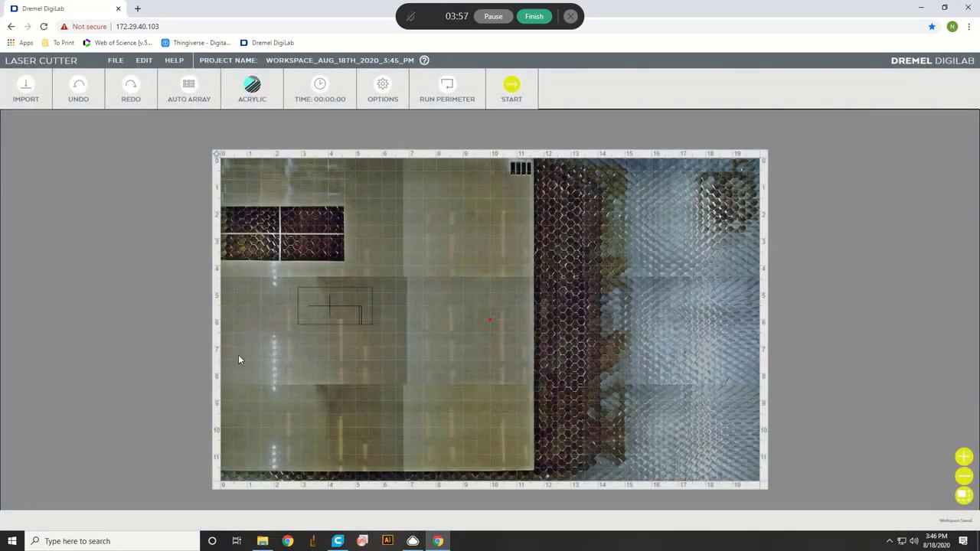
- Select the overlapping chip channels and chip outline designs together and clear the selection
left_click_drag(264, 273, 428, 347)
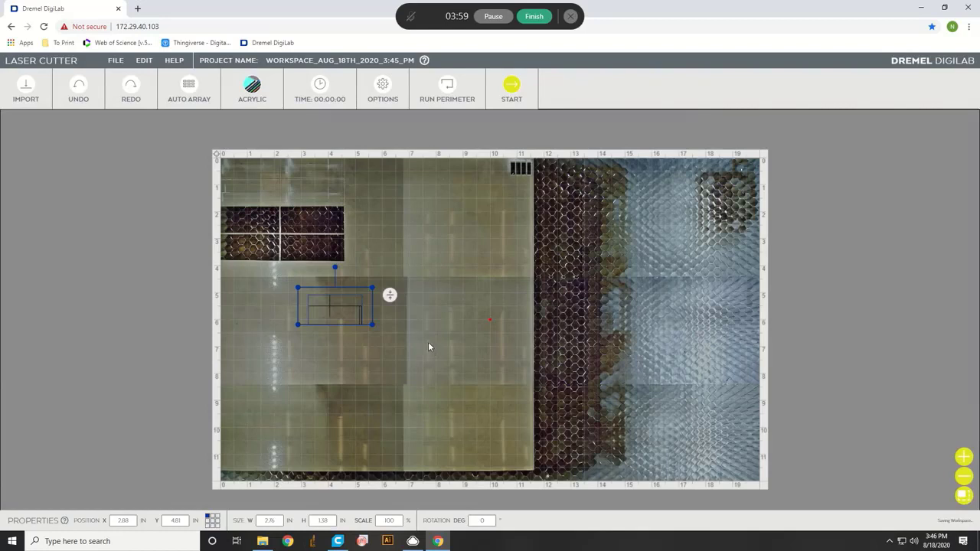
left_click(418, 246)
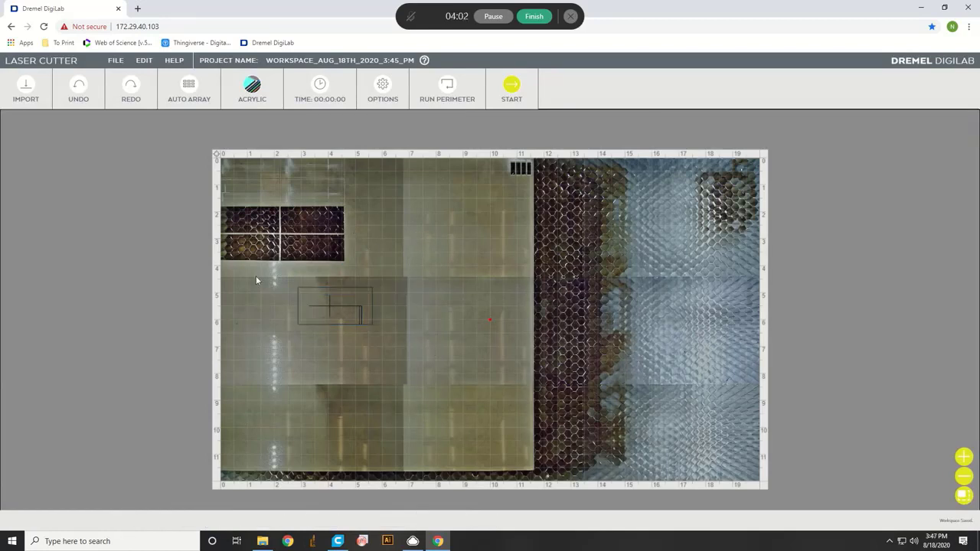
left_click_drag(253, 277, 472, 378)
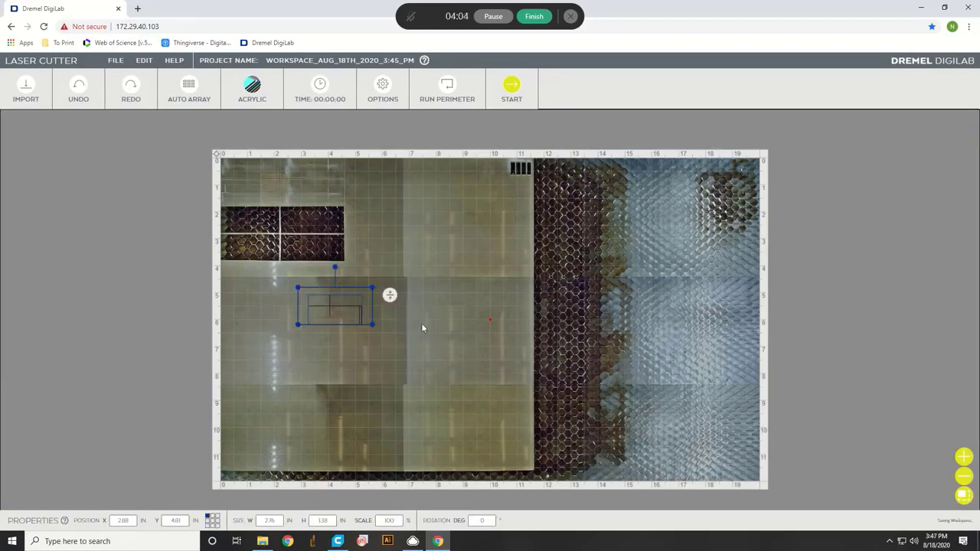
left_click(381, 273)
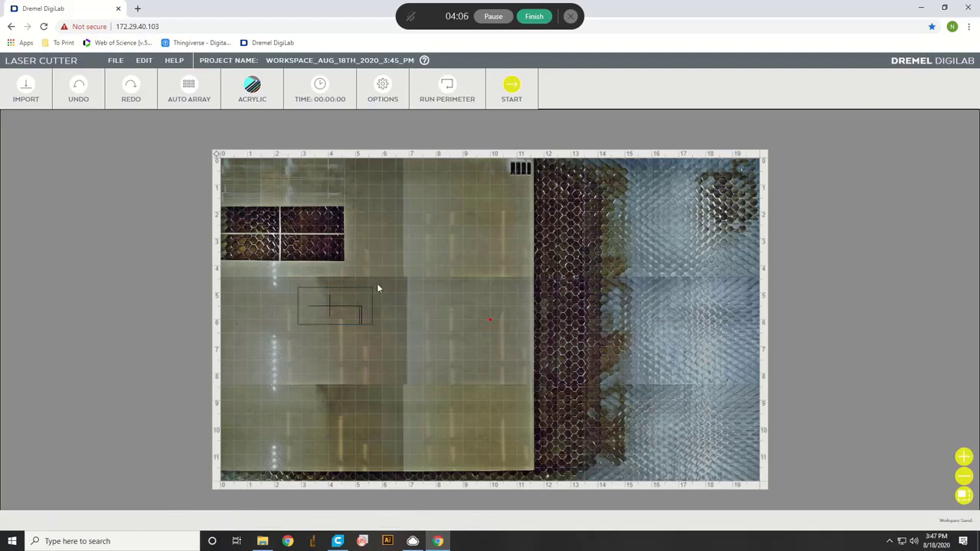
- Try three passes for the chipOutline.pdf cut, restore one pass, and set the cut heat to 70%
left_click(368, 290)
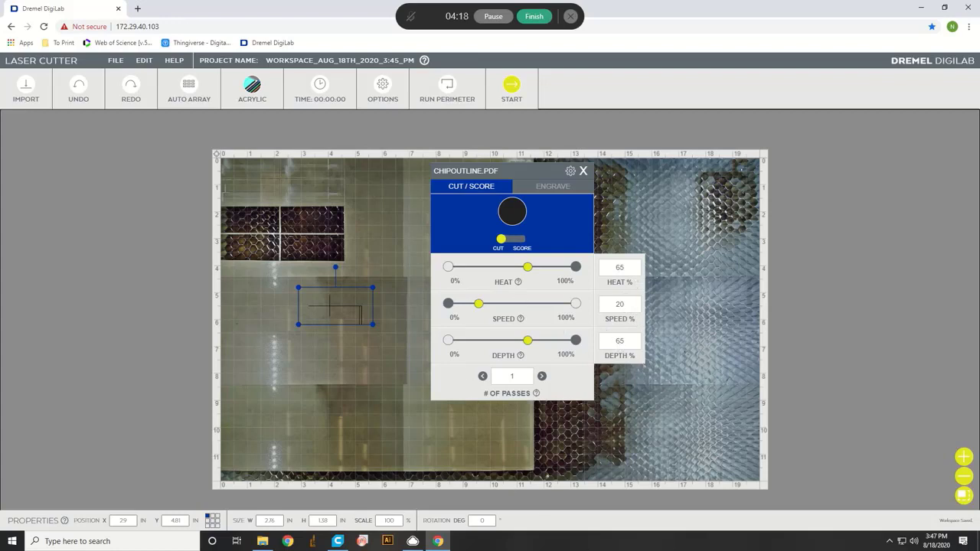
left_click(522, 374)
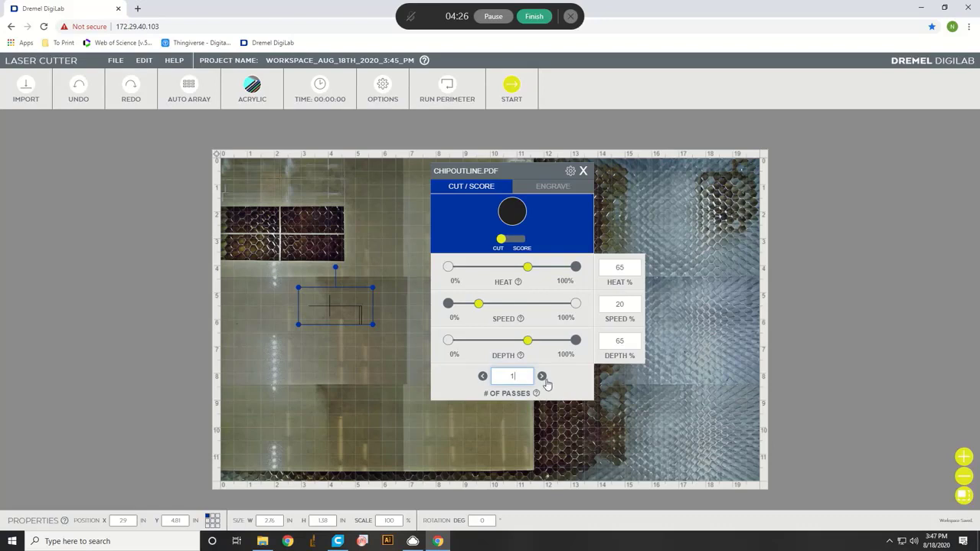
left_click(541, 376)
left_click(541, 376)
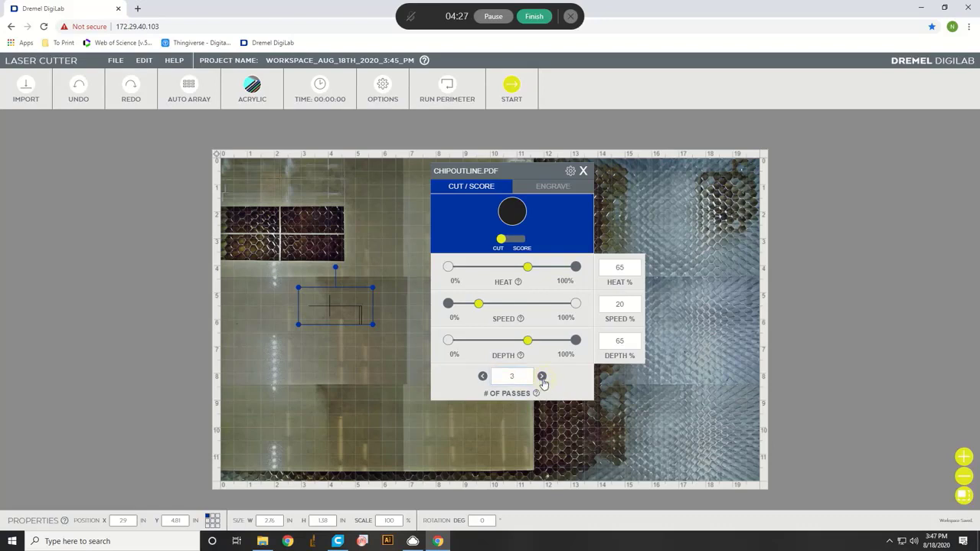
left_click(482, 376)
left_click(482, 376)
left_click_drag(529, 271, 532, 273)
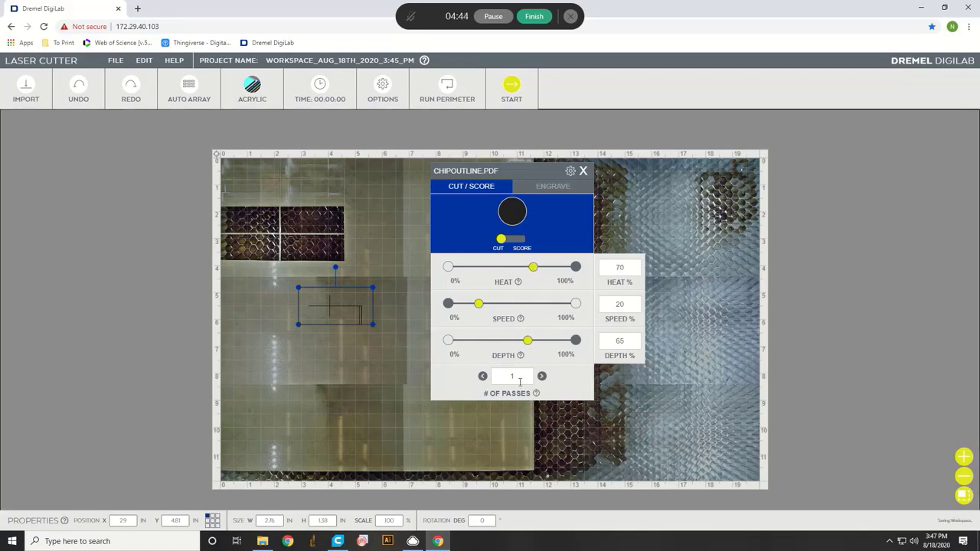
left_click(381, 394)
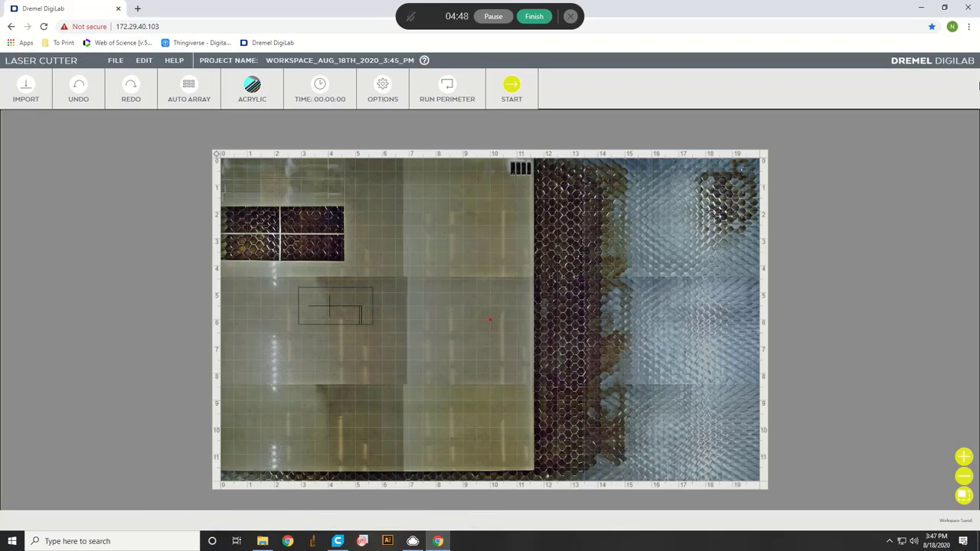
- Start the acrylic job, send it to the laser cutter with absolute positioning, and close the job preparation dialog
mouse_move(265, 96)
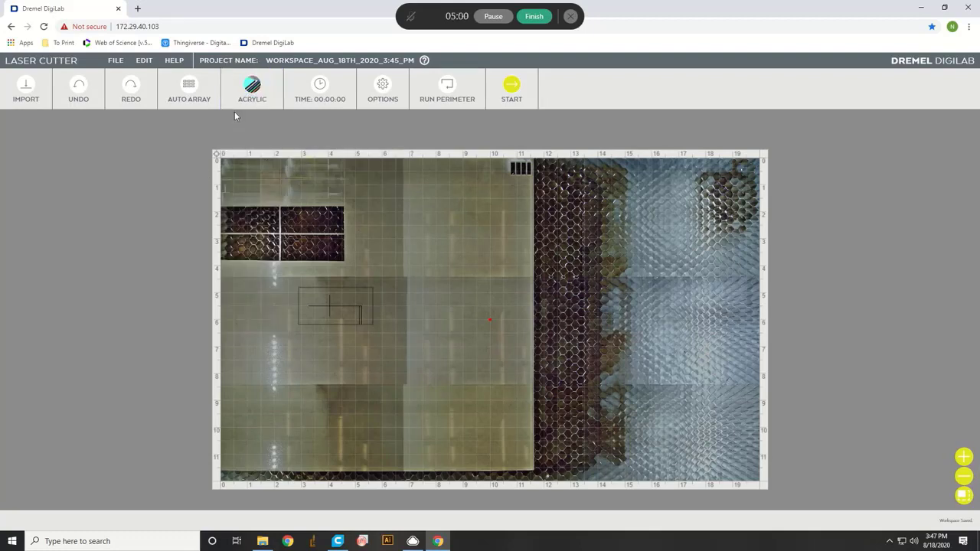
left_click(509, 90)
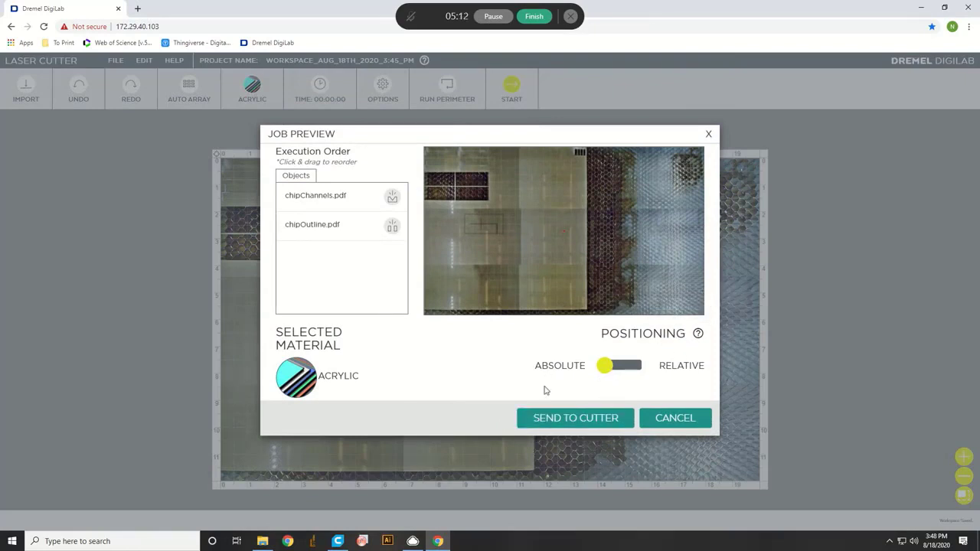
left_click(569, 427)
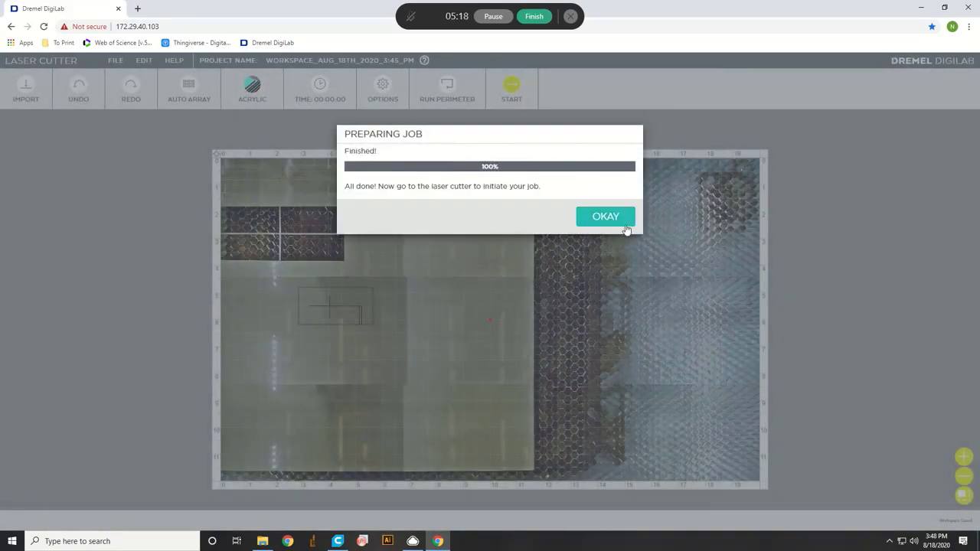
left_click(605, 216)
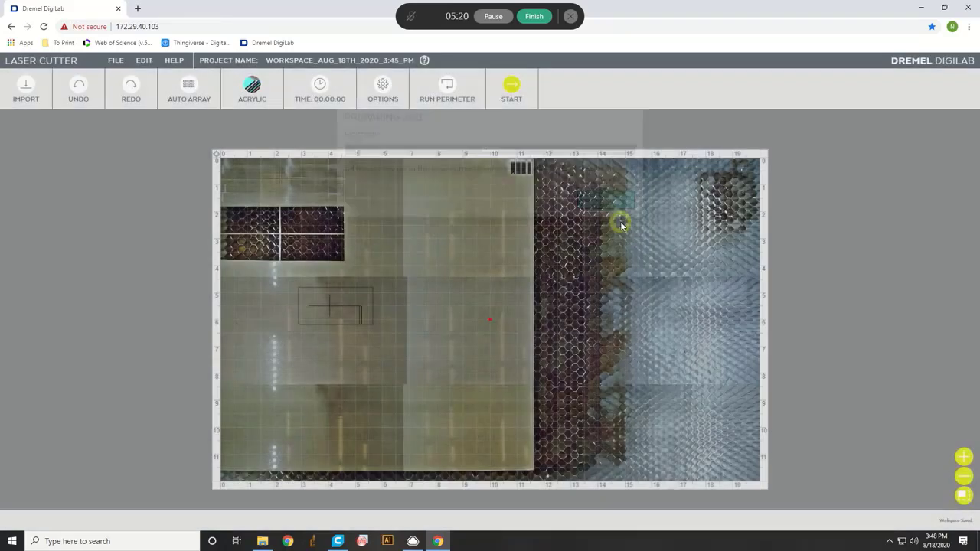